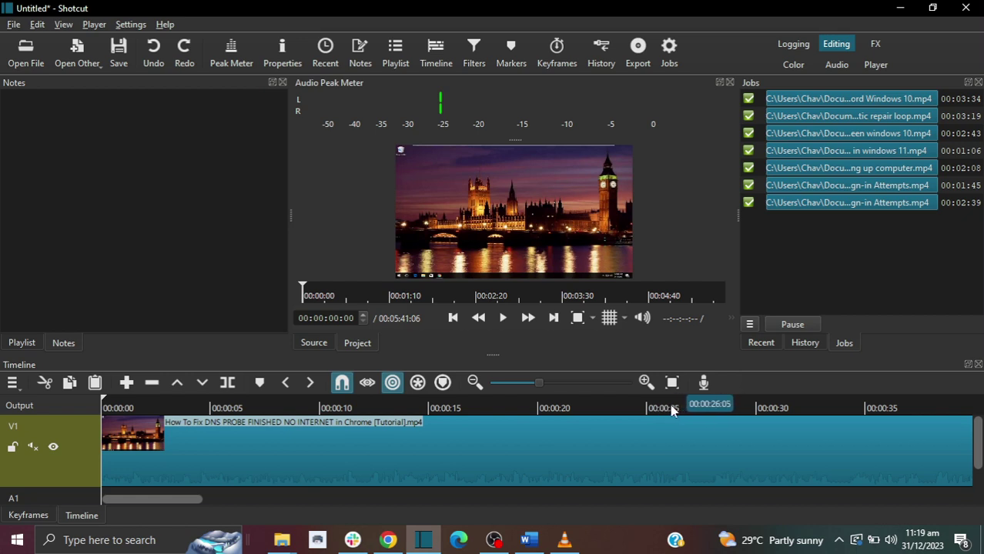
- Split the V1 clip at 00:00:26 and 00:00:30, isolating the four-second section
drag(667, 408, 672, 408)
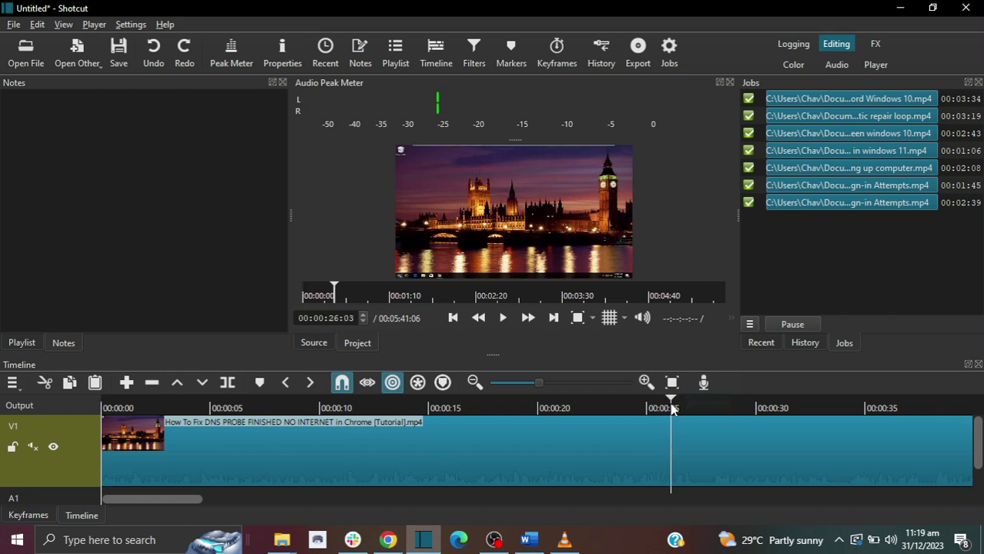
click(353, 318)
key(BackSpace)
text(0)
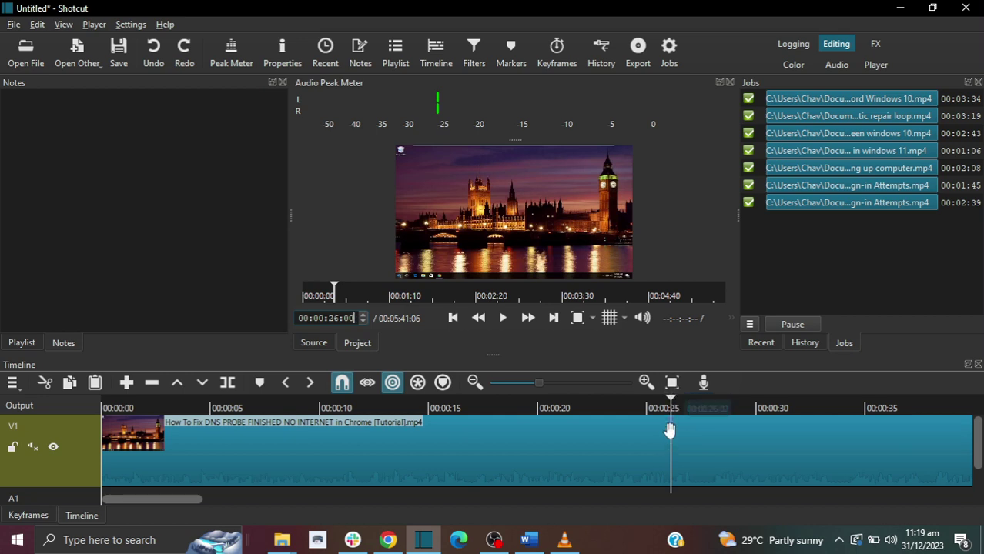
click(228, 384)
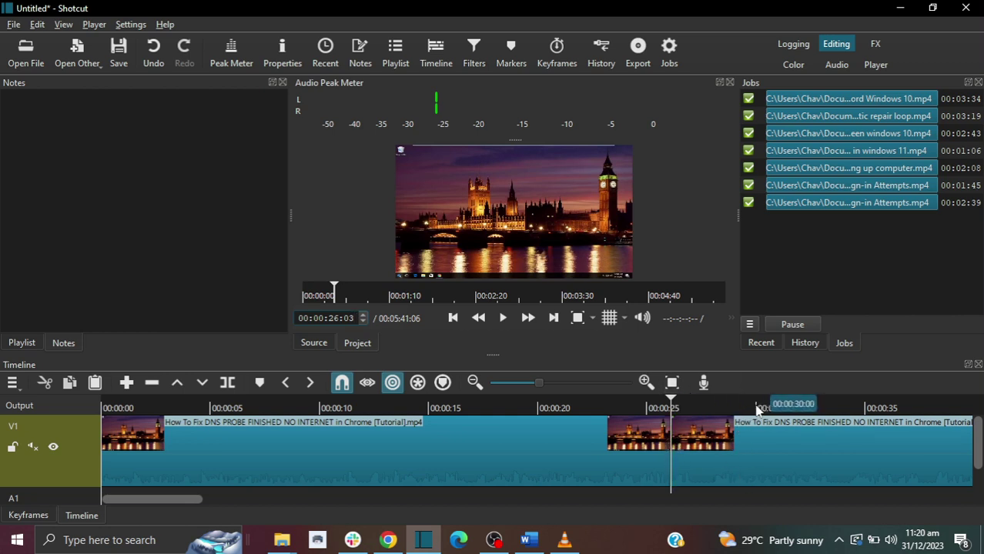
click(759, 410)
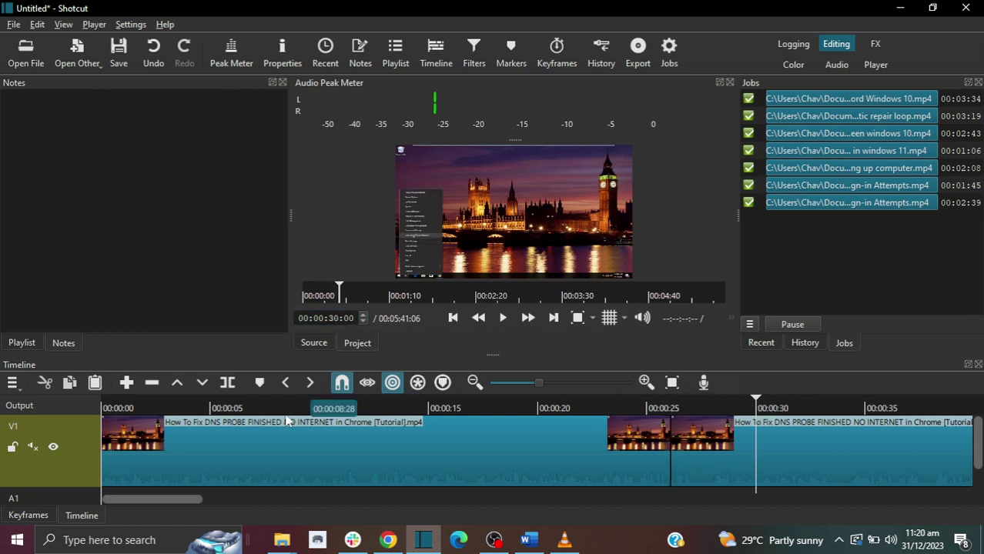
click(226, 387)
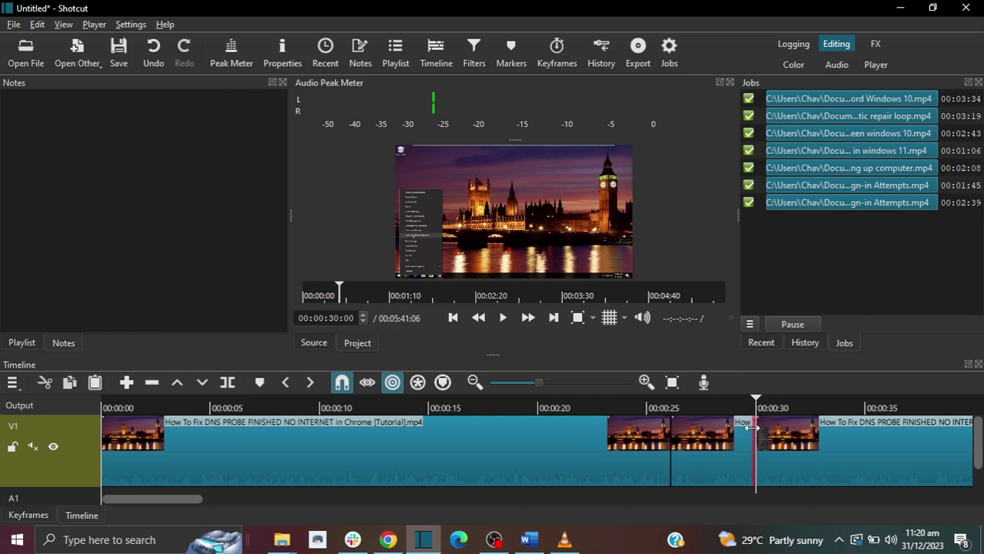
- Select the middle 26–30 second clip on V1 and show the Filters panel from the View menu
click(702, 439)
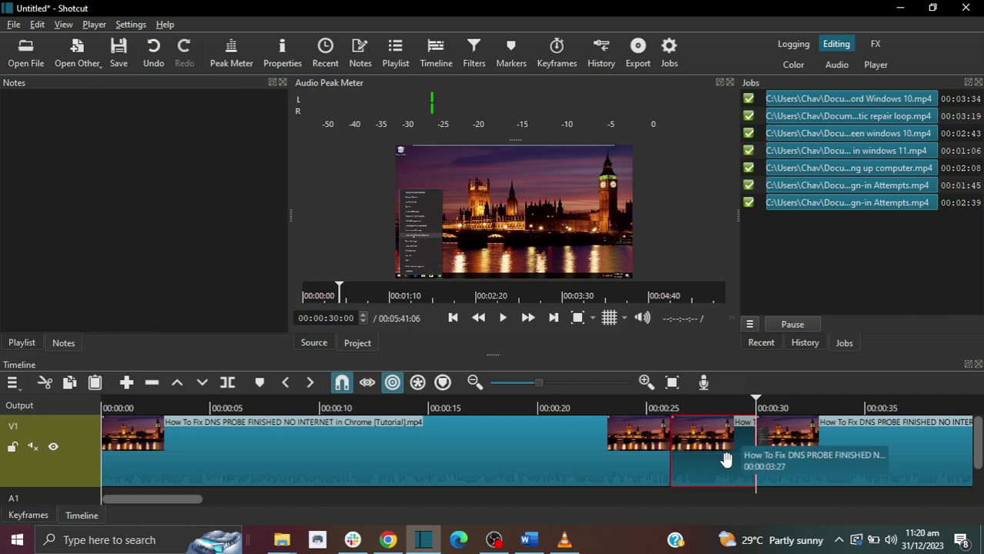
click(68, 25)
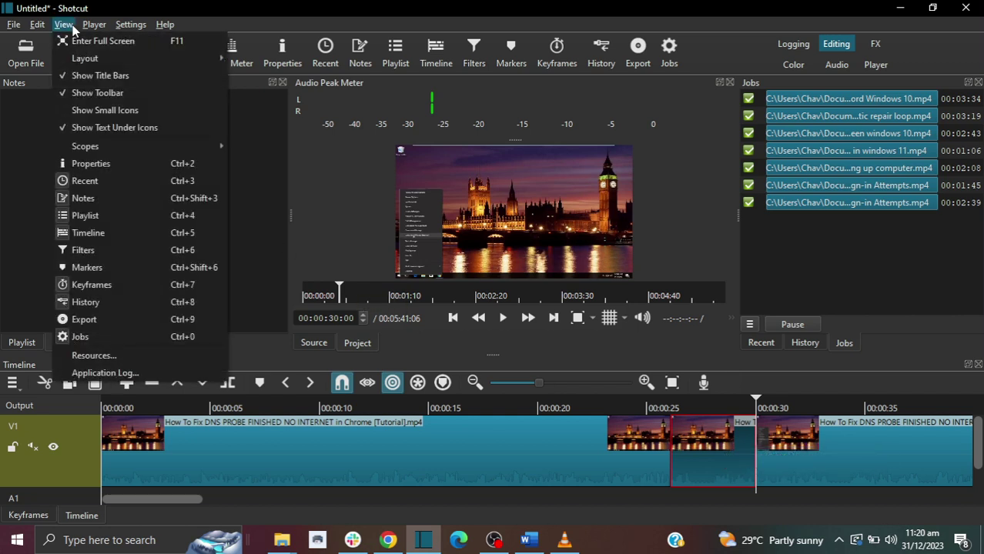
click(106, 248)
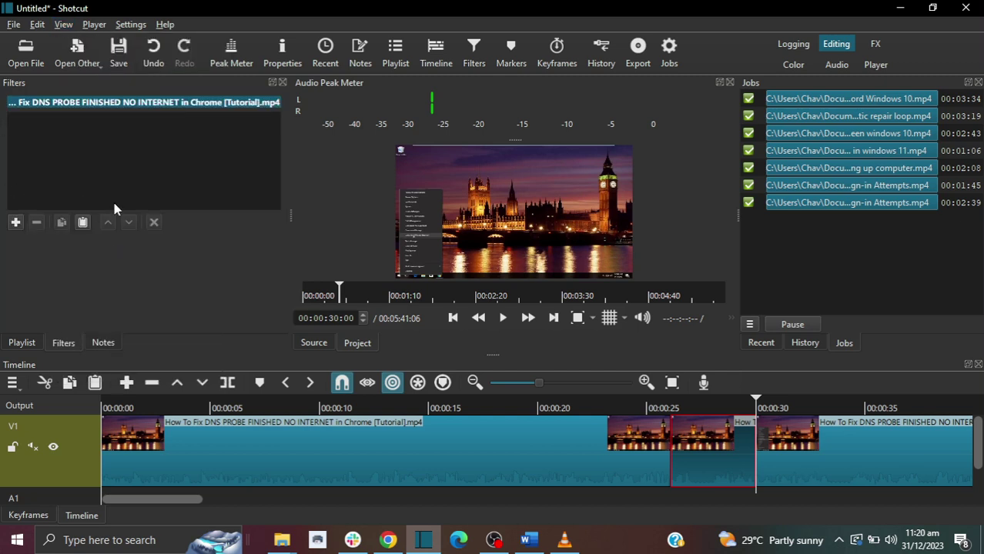
- Search the filter list for 'text' and apply Text: Simple to the selected clip
click(16, 223)
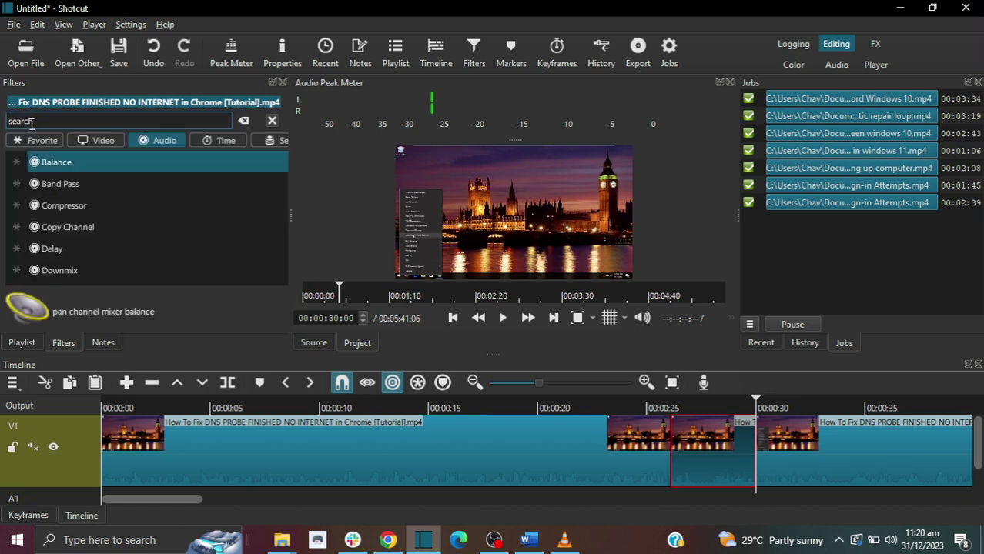
text(te)
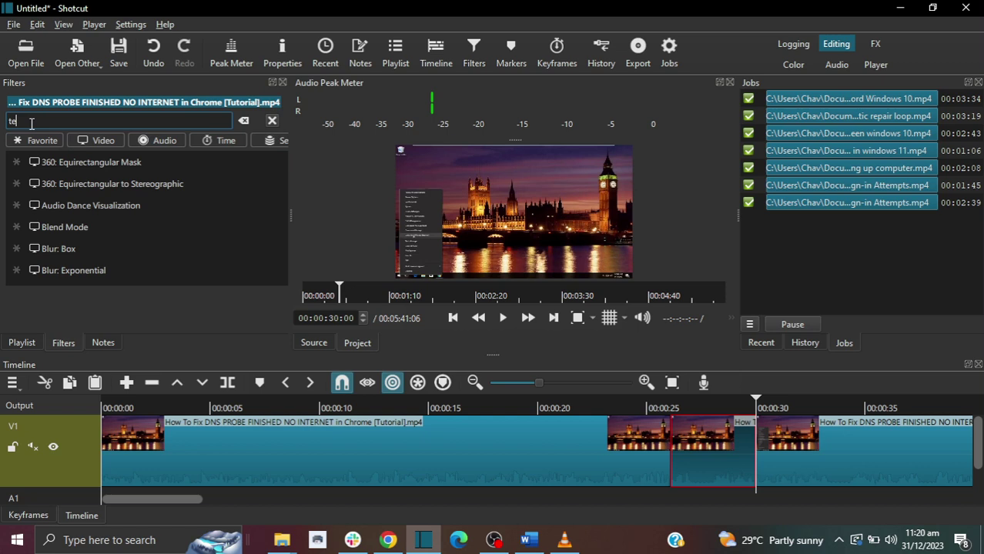
text(xt)
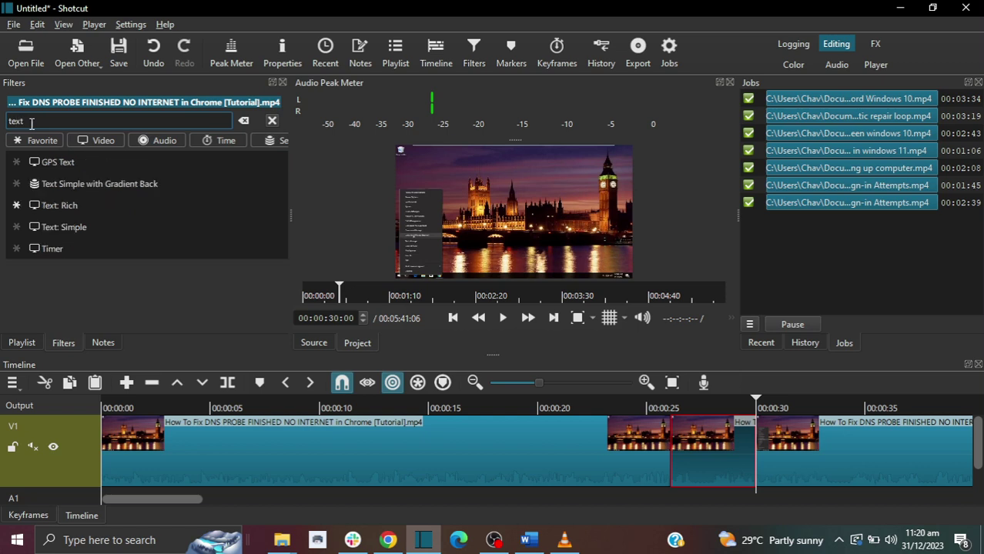
click(58, 227)
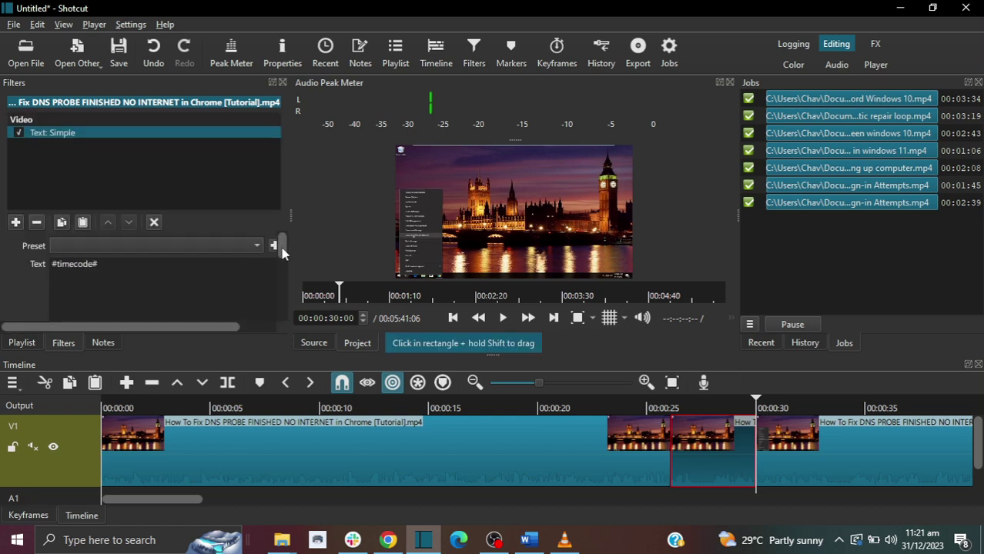
- Replace the #timecode# placeholder with 'Method #1' in the Text: Simple filter's text field
mouse_move(281, 252)
mouse_down()
mouse_move(282, 316)
mouse_move(282, 253)
mouse_up()
drag(98, 263, 59, 263)
text(Method)
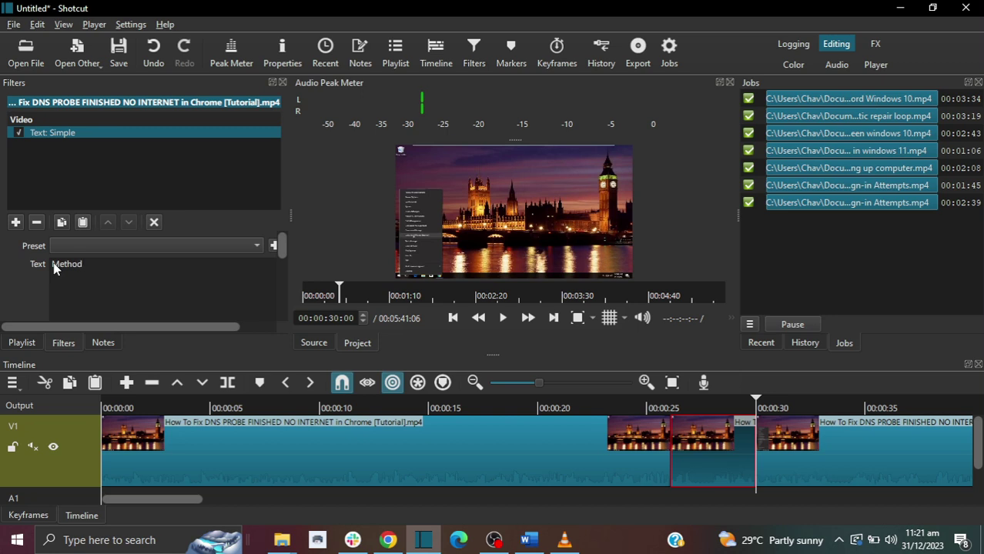
text( #1)
drag(279, 251, 279, 283)
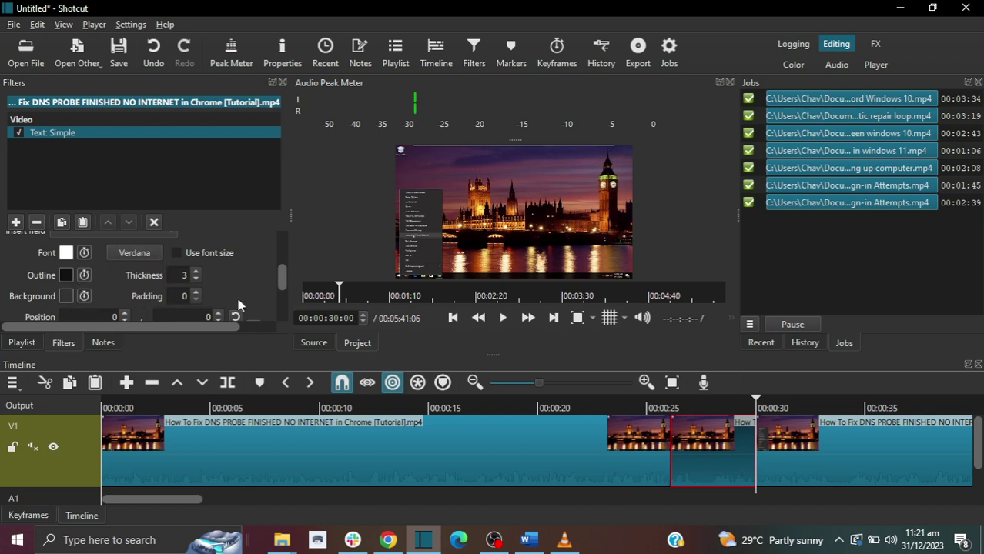
drag(281, 273, 285, 310)
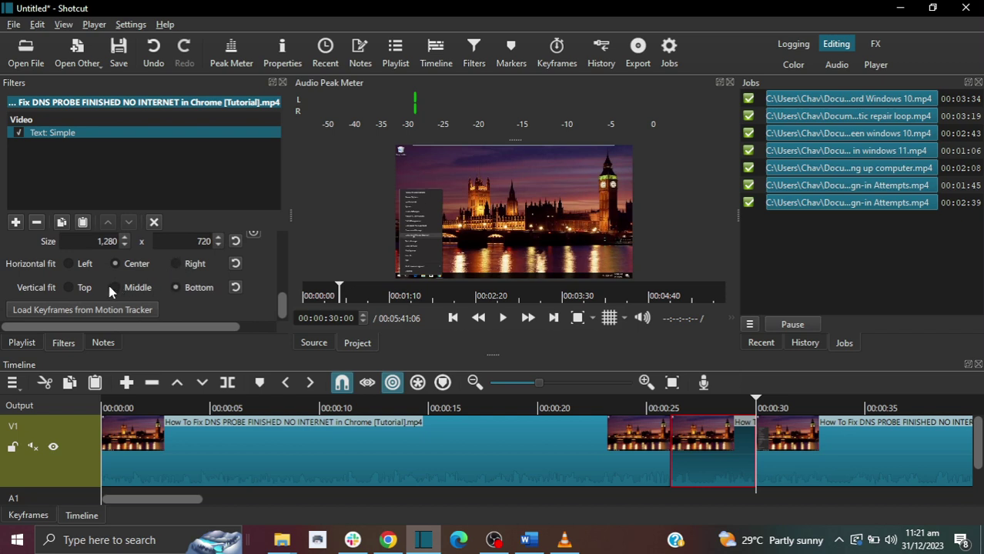
drag(285, 300, 281, 251)
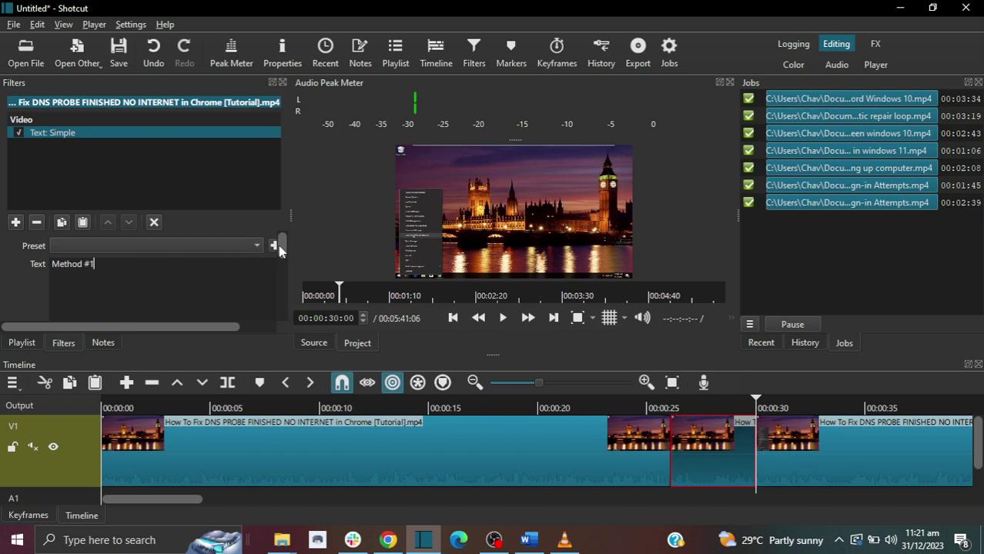
- Apply the Slide In From Right animation preset to the Method #1 text filter
click(195, 246)
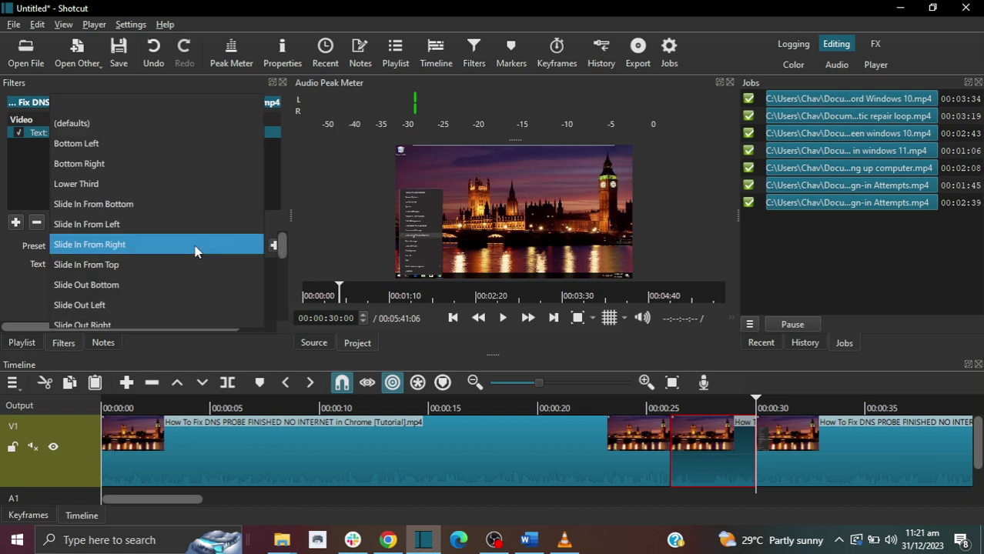
click(108, 264)
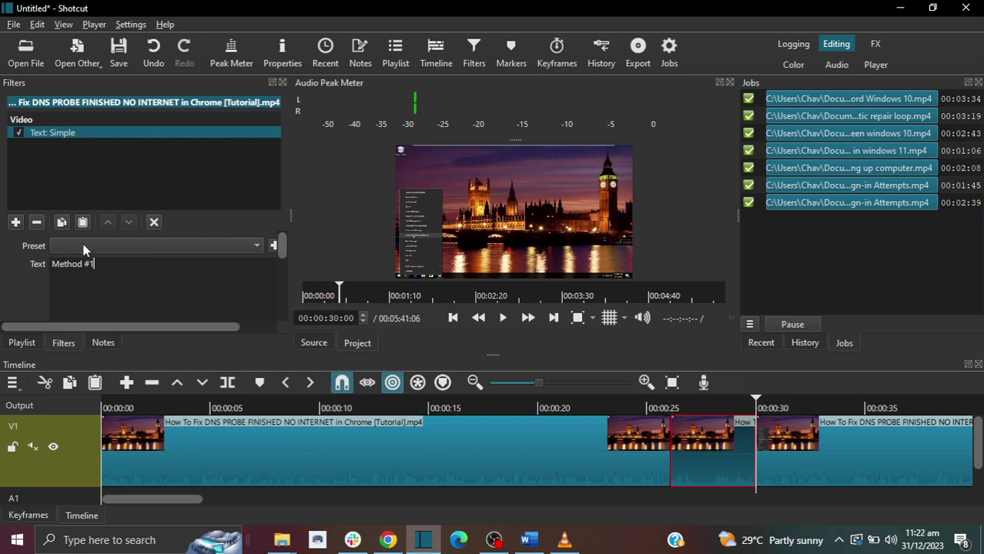
click(197, 248)
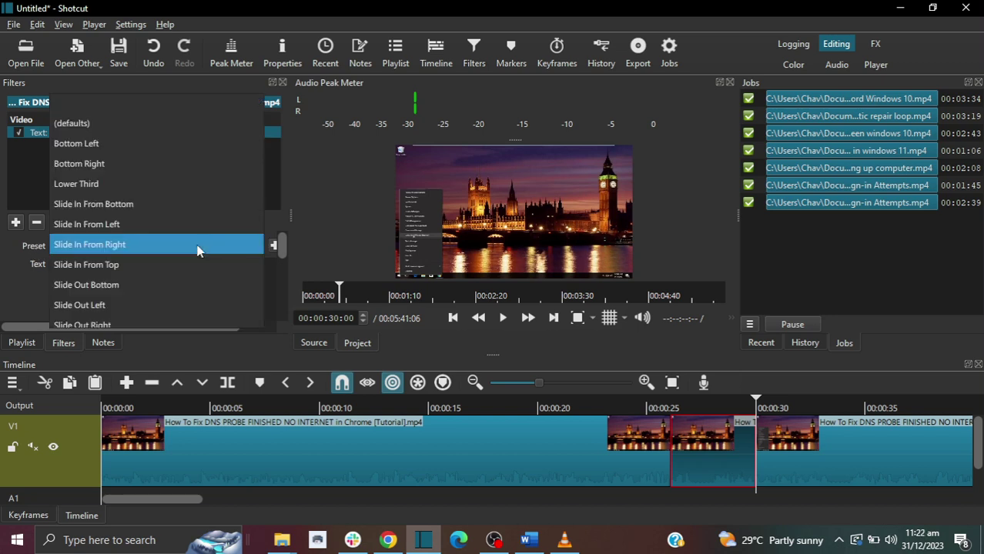
click(141, 245)
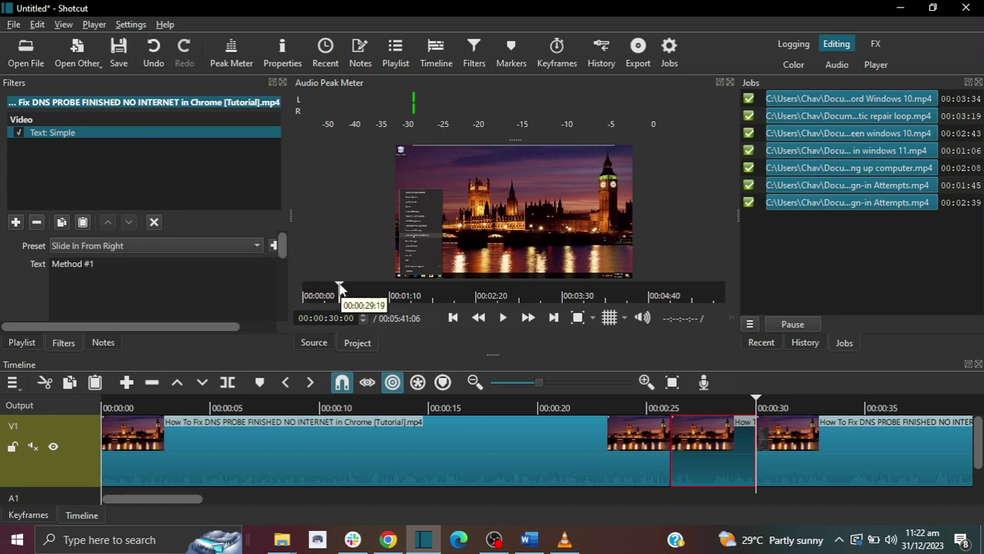
drag(340, 289, 321, 289)
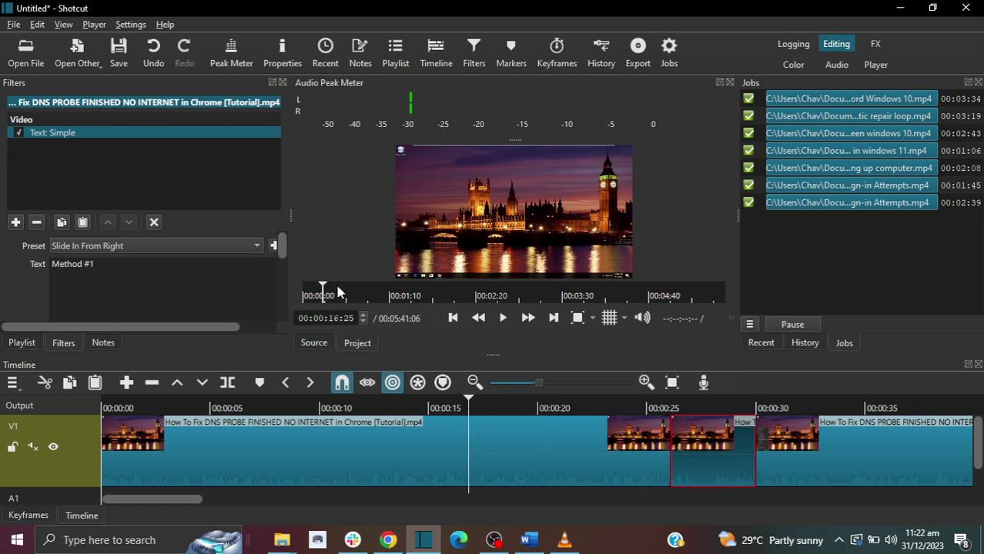
click(503, 320)
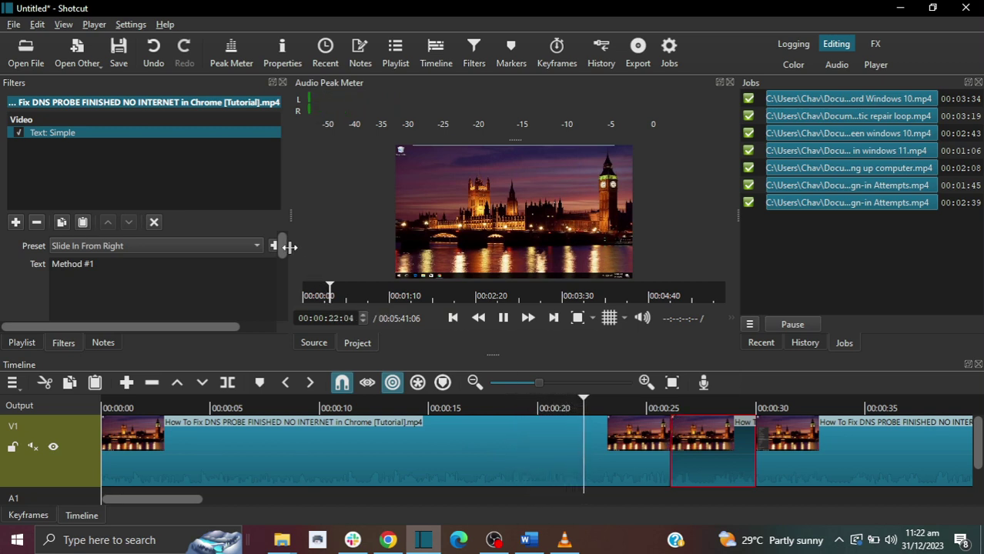
drag(285, 259, 286, 324)
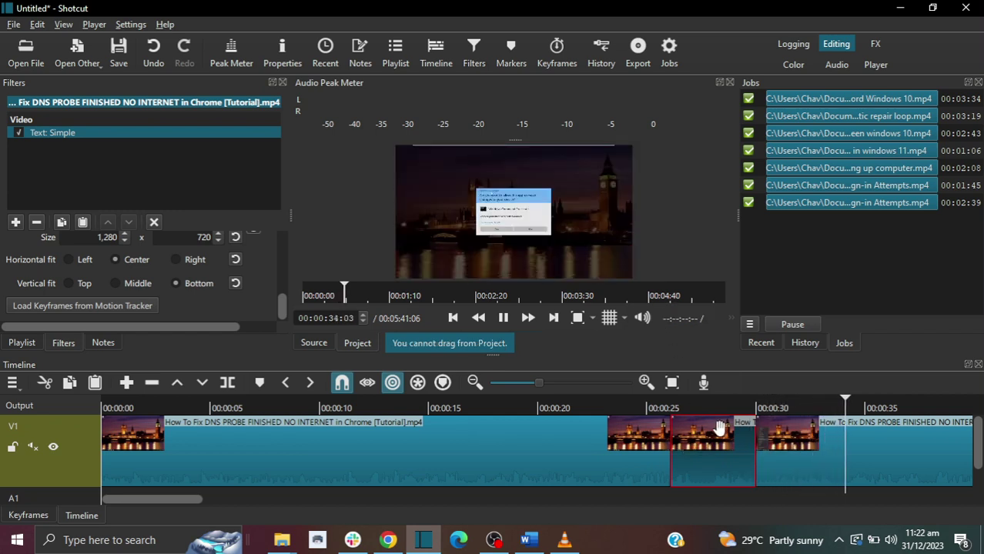
click(720, 429)
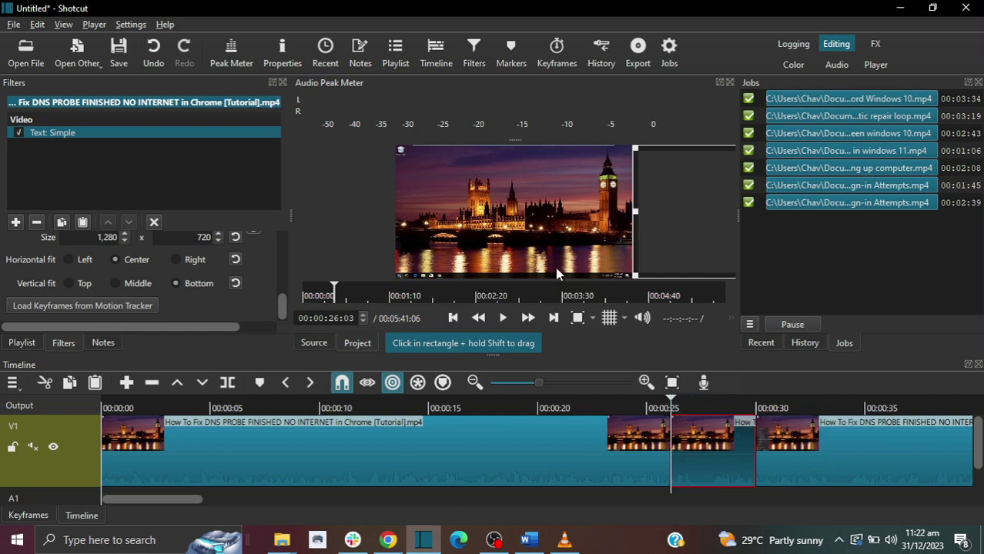
- Pause the preview and drag the text box's corner handles inward to shrink it toward the bottom
click(503, 319)
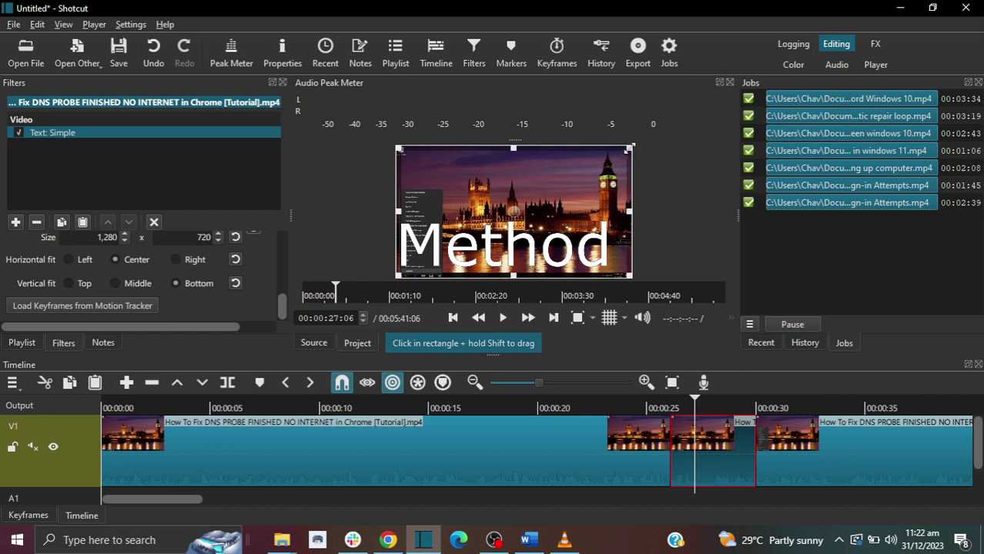
drag(624, 159, 629, 245)
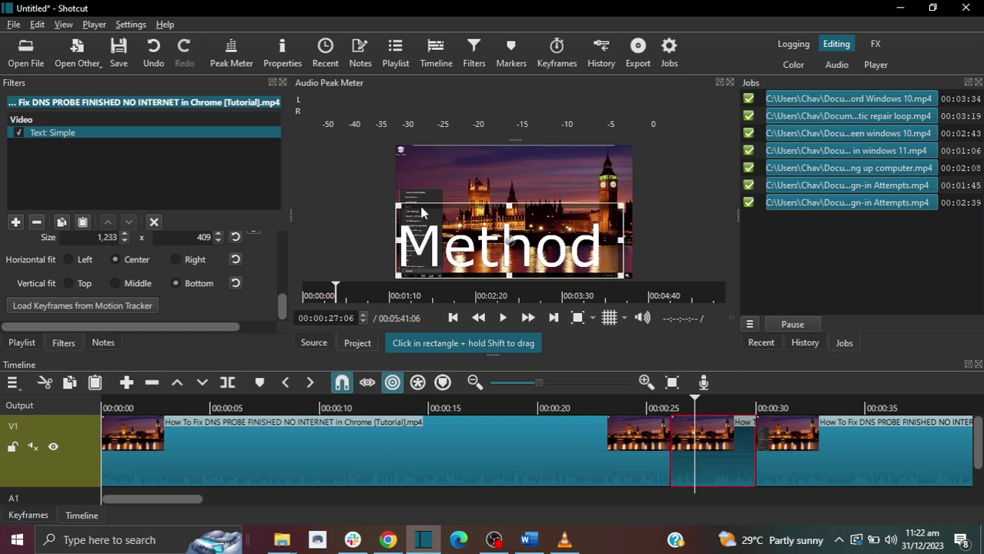
drag(421, 219, 418, 262)
drag(281, 312, 278, 245)
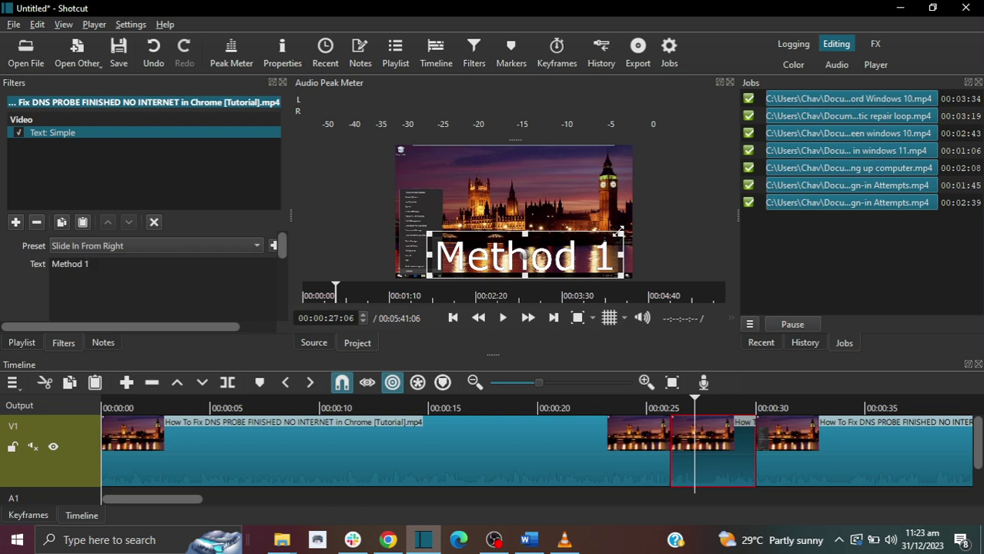
- Shrink the Method 1 text box slightly and move the playhead to just before 00:00:25
drag(620, 230, 544, 262)
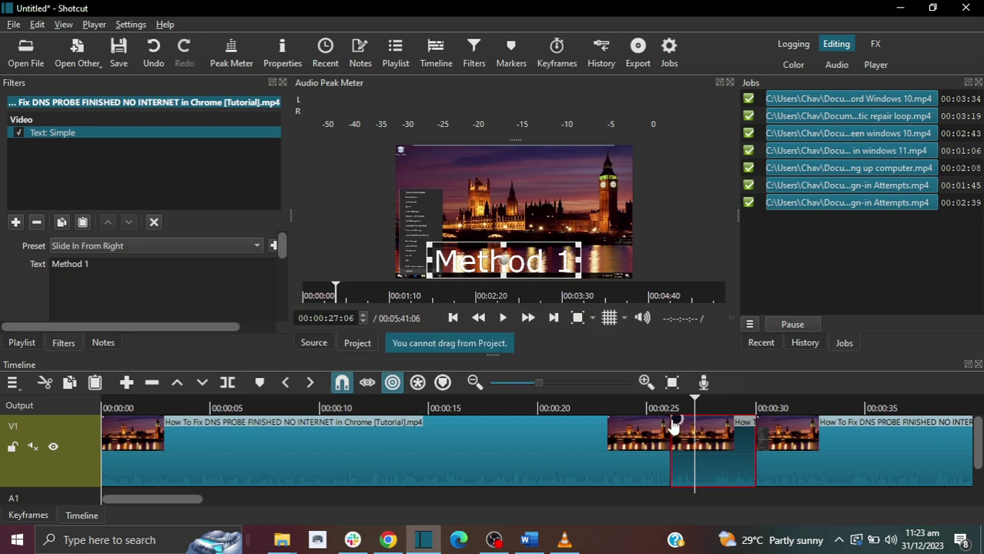
click(647, 408)
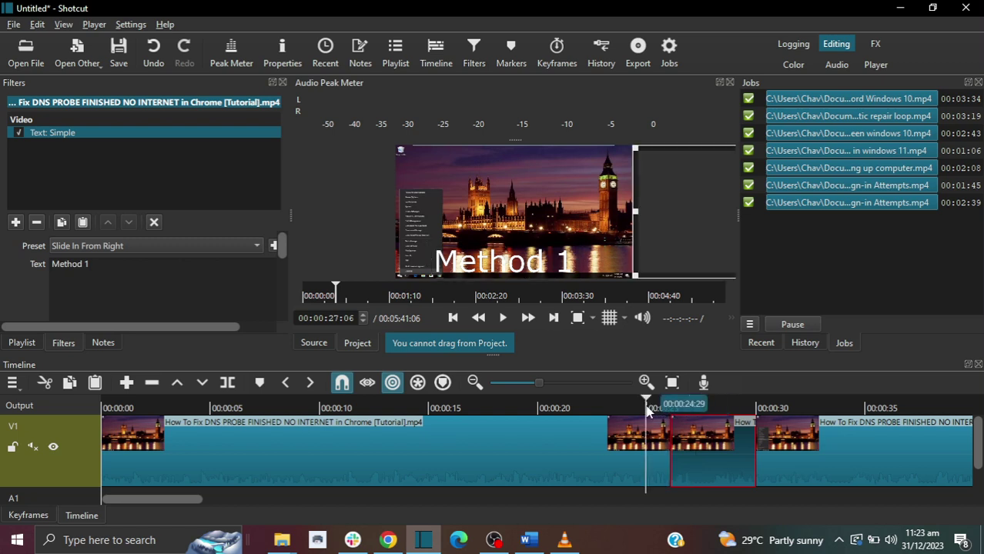